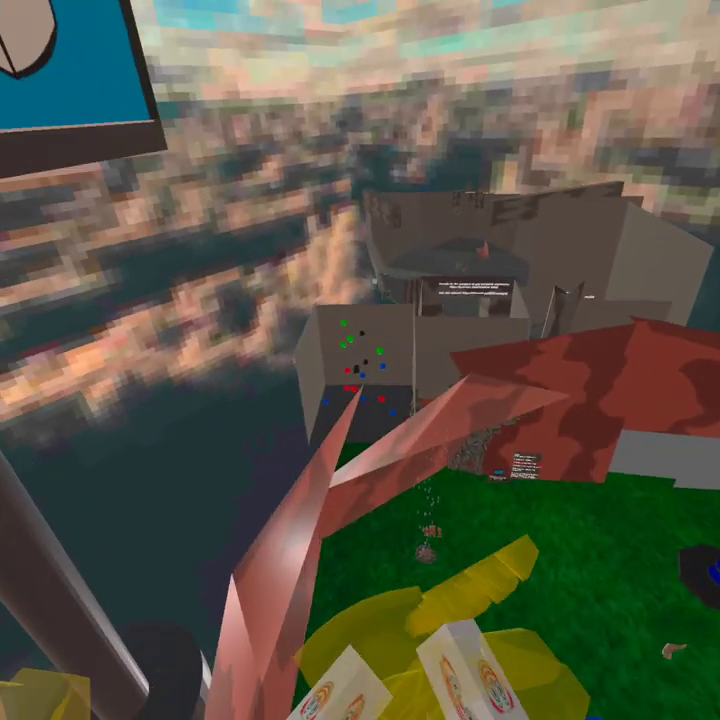
key("super")
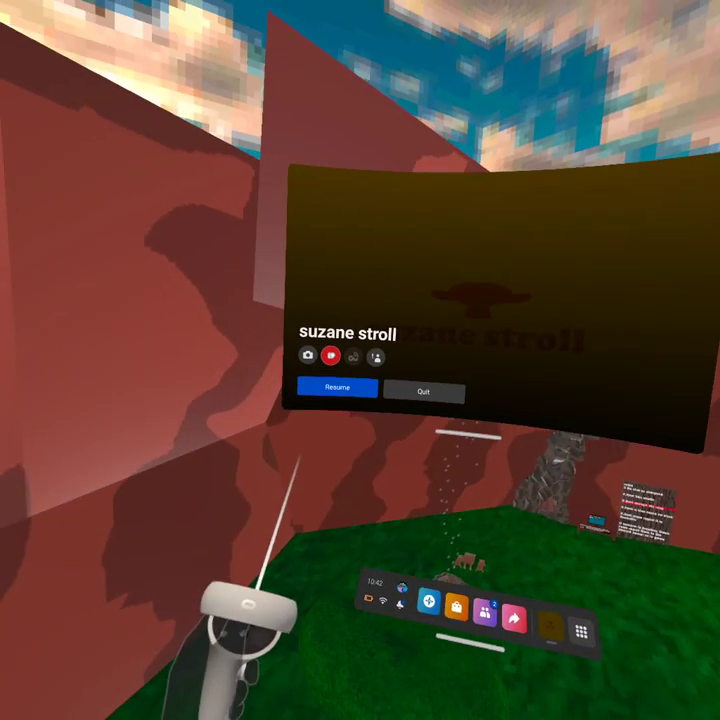